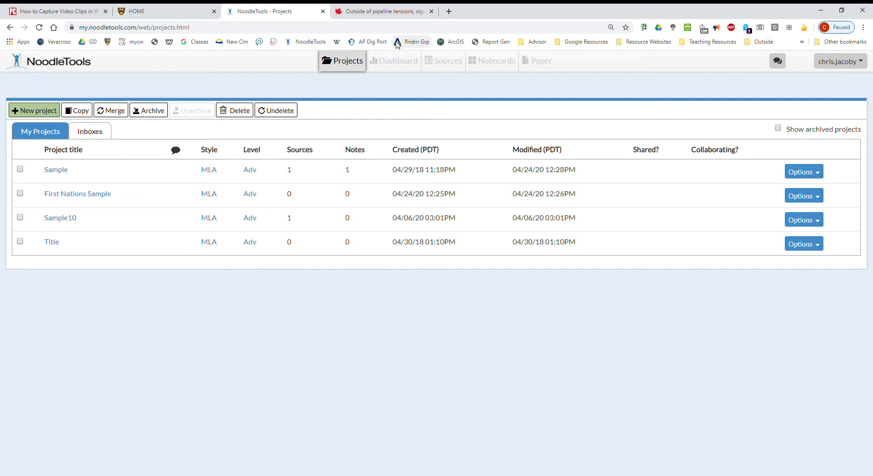
# - Look over the Globe and Mail pipeline article and the school library home page, and return to the NoodleTools projects
pyautogui.click(386, 12)
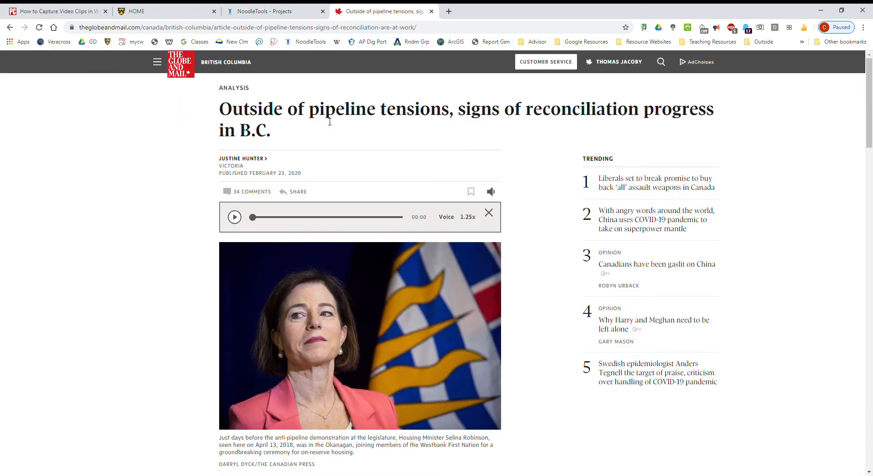
pyautogui.click(263, 12)
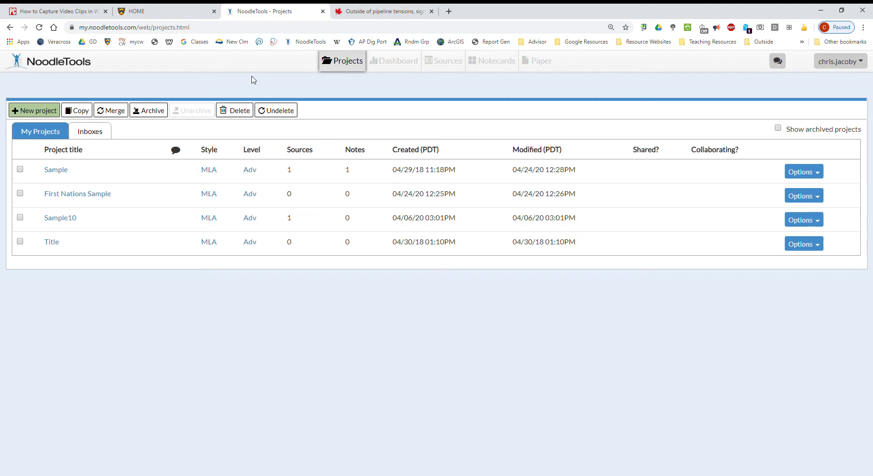
pyautogui.click(176, 13)
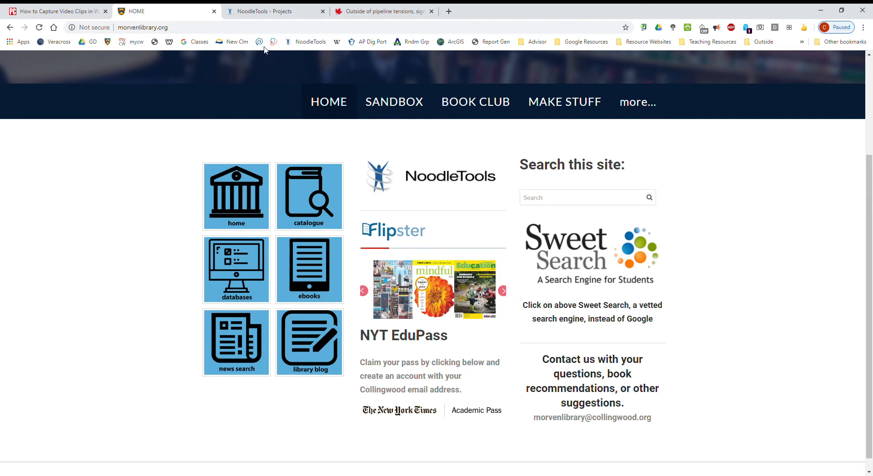
pyautogui.click(277, 12)
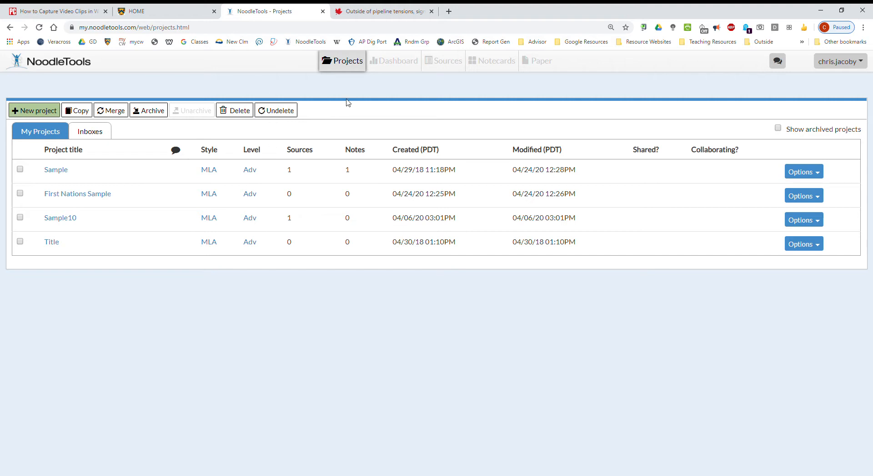
# - Create a project titled "First Nations Reconciliation Essay" with the MLA citation style and the Advanced citation level
pyautogui.click(40, 113)
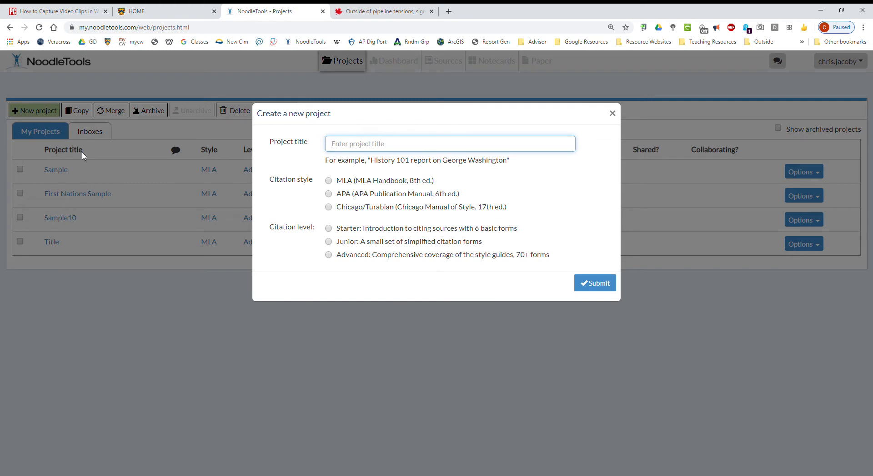
pyautogui.write('First Nations REconciliation Essay')
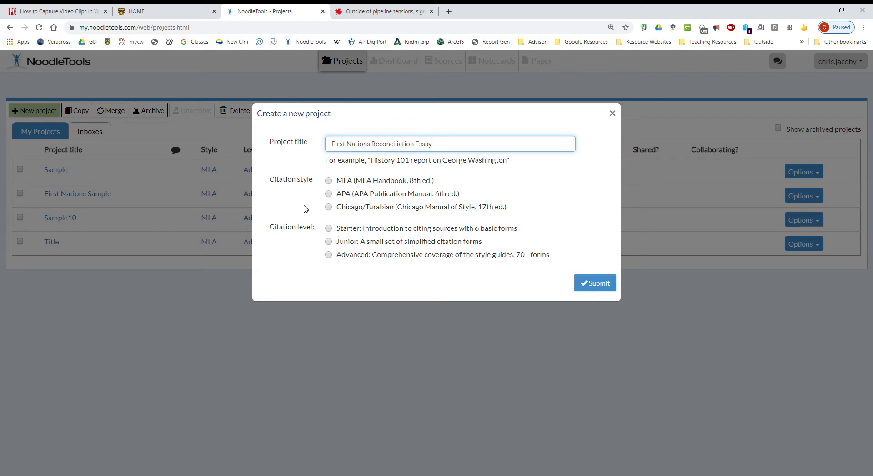
pyautogui.click(328, 180)
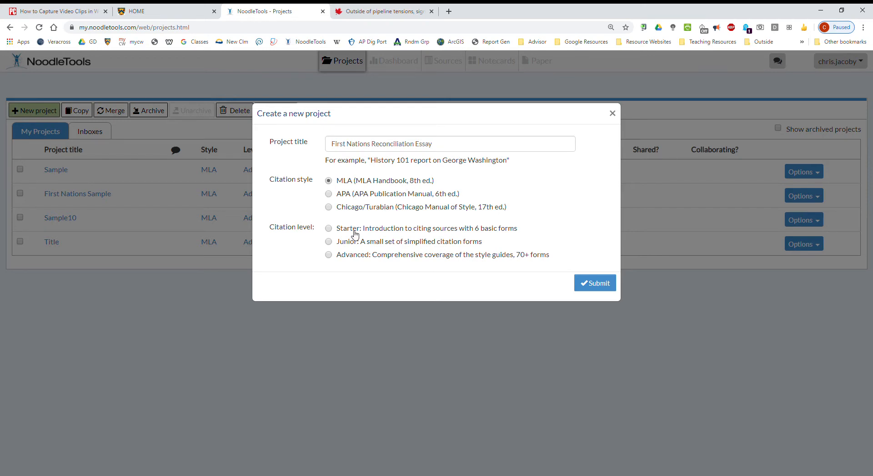
pyautogui.click(328, 256)
pyautogui.click(599, 286)
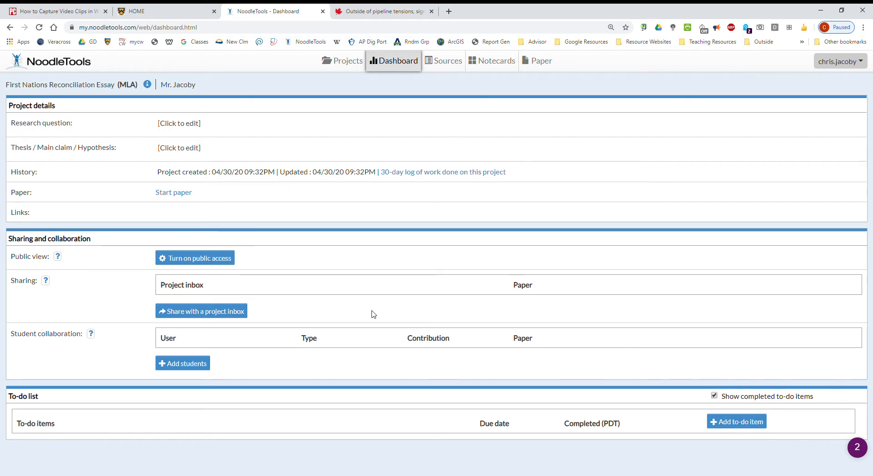
# - Enter the project's research question as "What policies should Canada implement to reinforce First Nations reconciliation?"
pyautogui.click(172, 127)
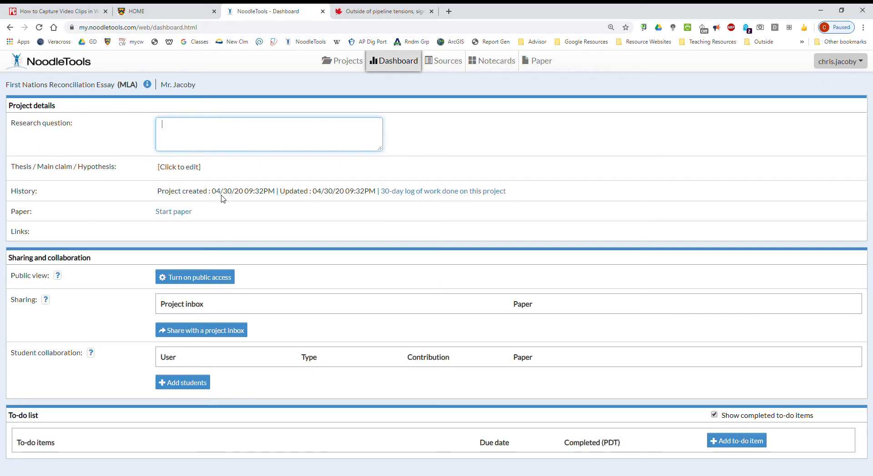
pyautogui.write('What policies should Canada')
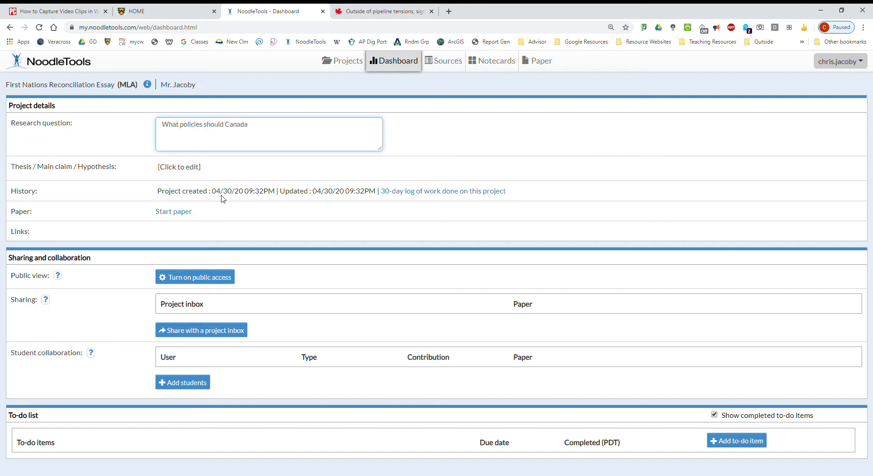
pyautogui.write(' impliment')
pyautogui.write('eme')
pyautogui.write('irst Nations r')
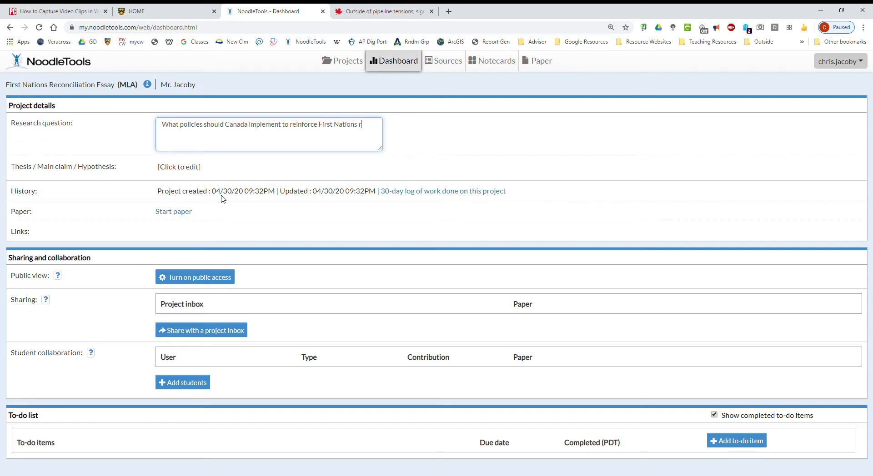
pyautogui.write('econciliation.')
pyautogui.click(178, 172)
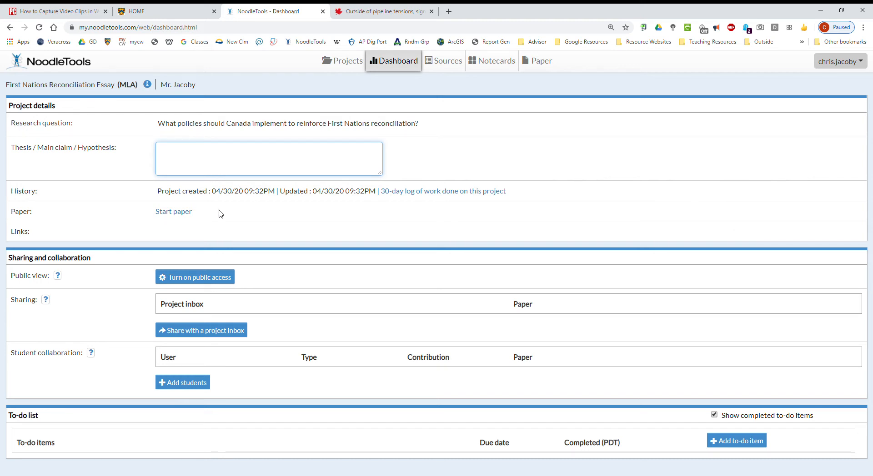
# - Open the form for sharing the project with a project inbox and look over its fields
pyautogui.click(217, 335)
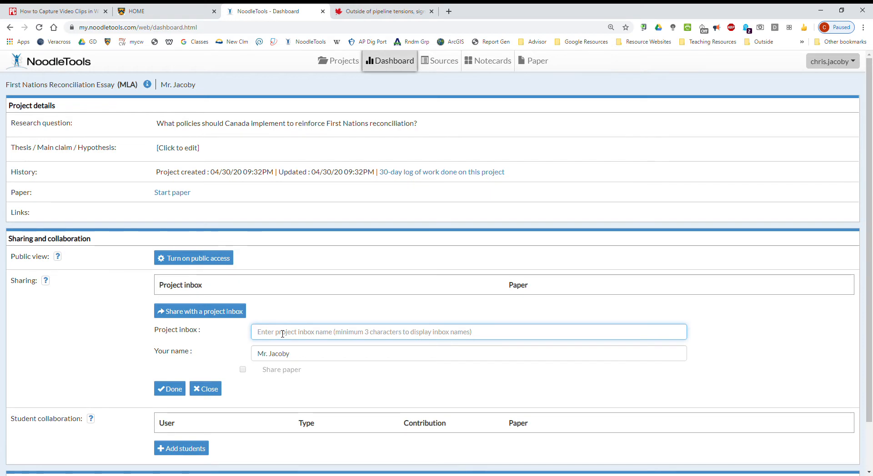
pyautogui.scroll(-1, 137, 370)
pyautogui.scroll(1, 135, 372)
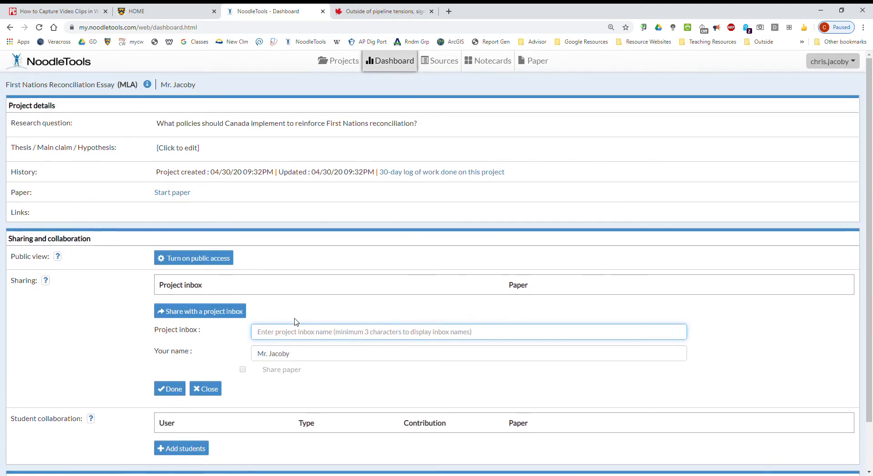
# - Start a new source citation in the project for a newspaper accessed on a website
pyautogui.click(452, 65)
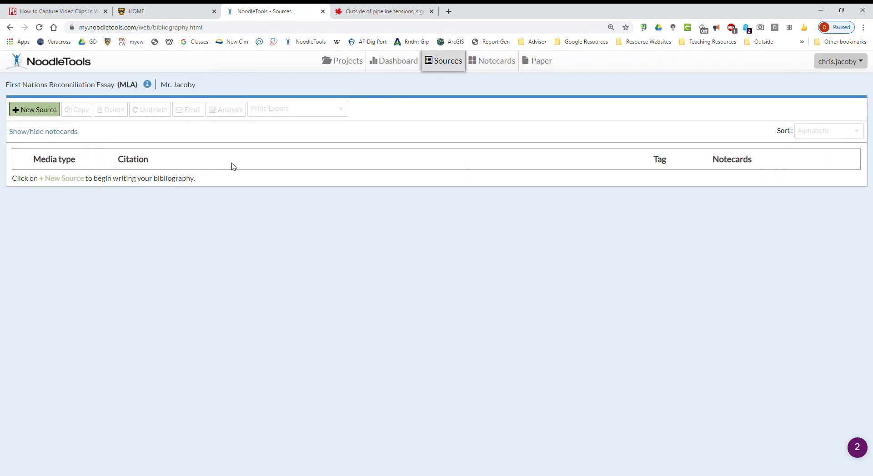
pyautogui.click(49, 114)
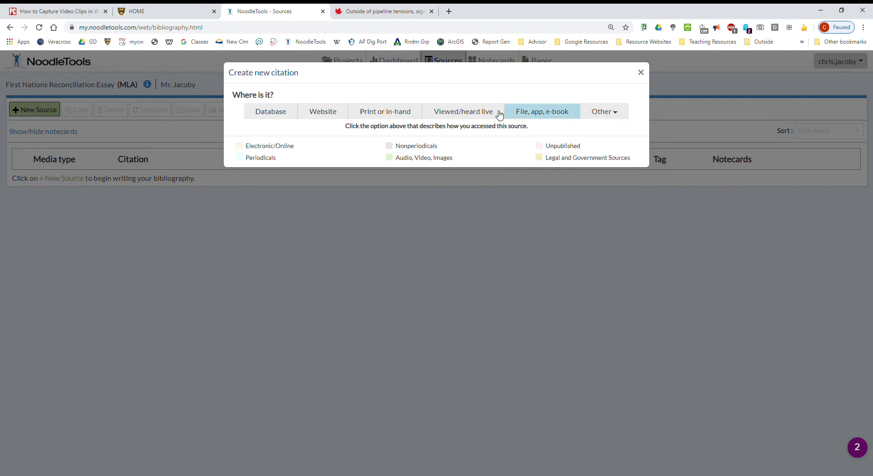
pyautogui.click(329, 114)
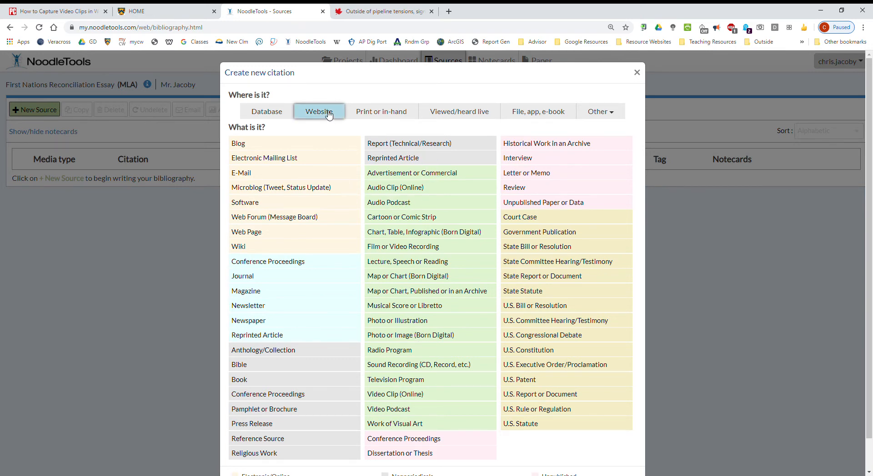
pyautogui.click(249, 321)
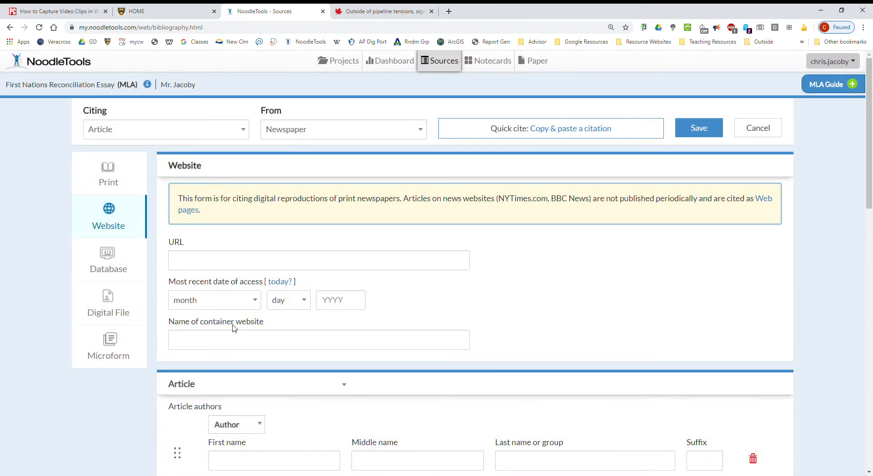
# - Copy the Globe and Mail article's URL into the citation and set the access date to today, April 30, 2020
pyautogui.click(355, 7)
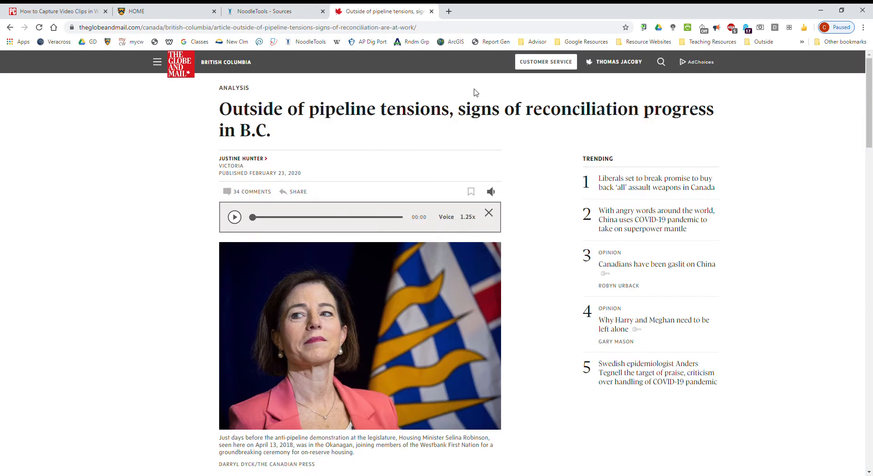
pyautogui.click(278, 12)
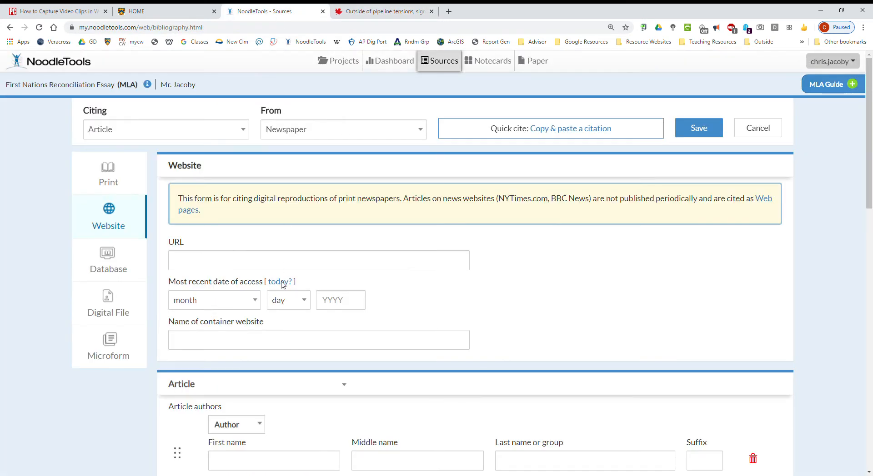
pyautogui.click(245, 263)
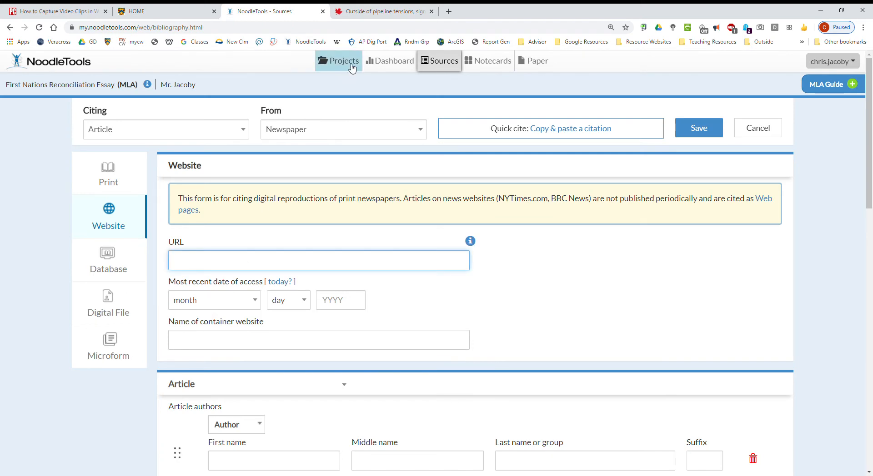
pyautogui.click(358, 14)
pyautogui.click(313, 31)
pyautogui.hotkey('ctrl', 'c')
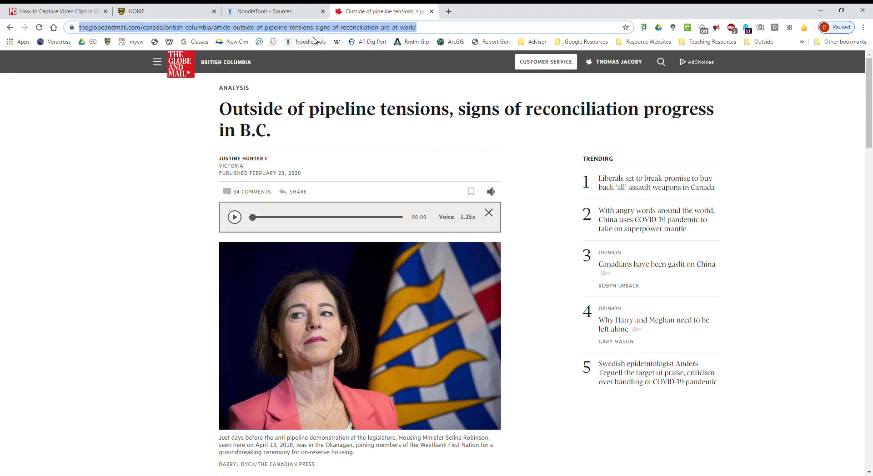
pyautogui.click(262, 11)
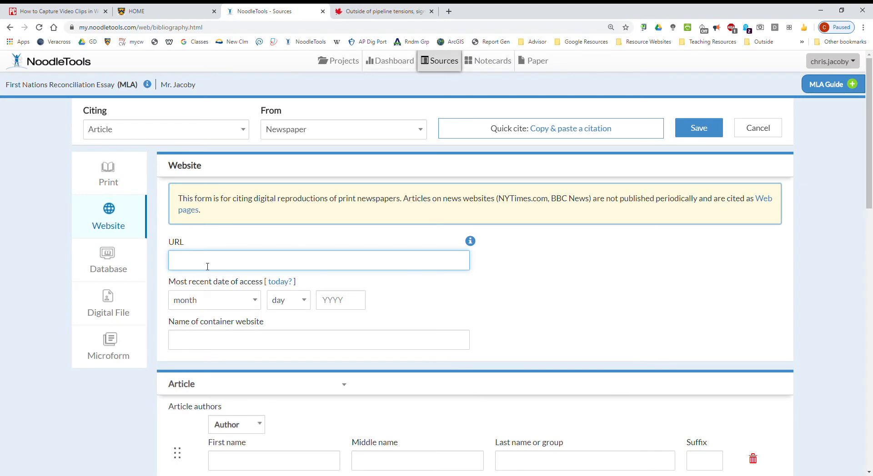
pyautogui.hotkey('ctrl', 'v')
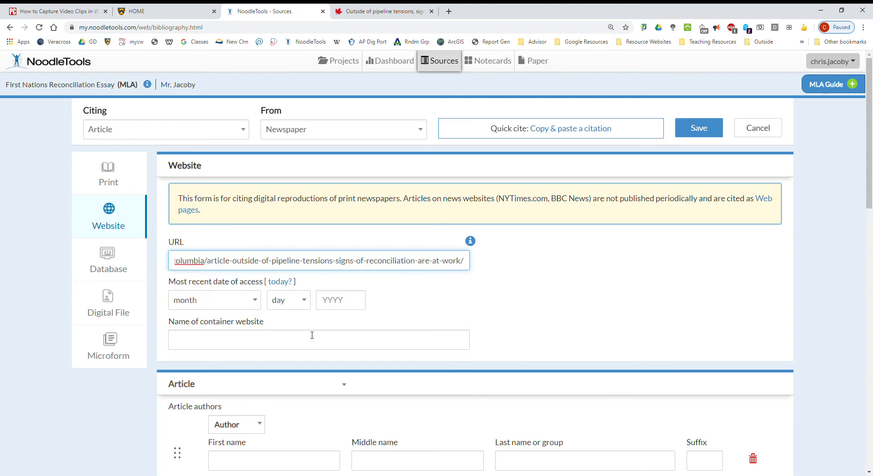
pyautogui.click(286, 282)
# - Examine the Globe and Mail article page down to its footer for the container website's name and publisher details
pyautogui.click(257, 343)
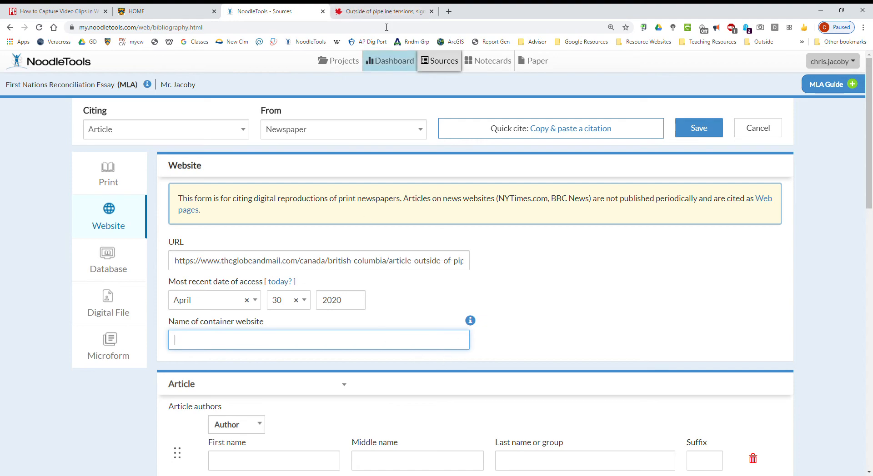
pyautogui.click(384, 11)
pyautogui.scroll(-20, 414, 366)
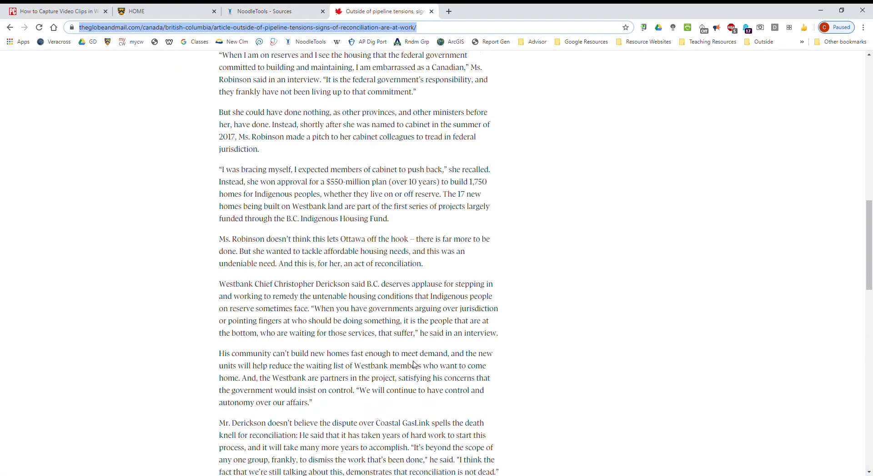
pyautogui.scroll(-4, 414, 365)
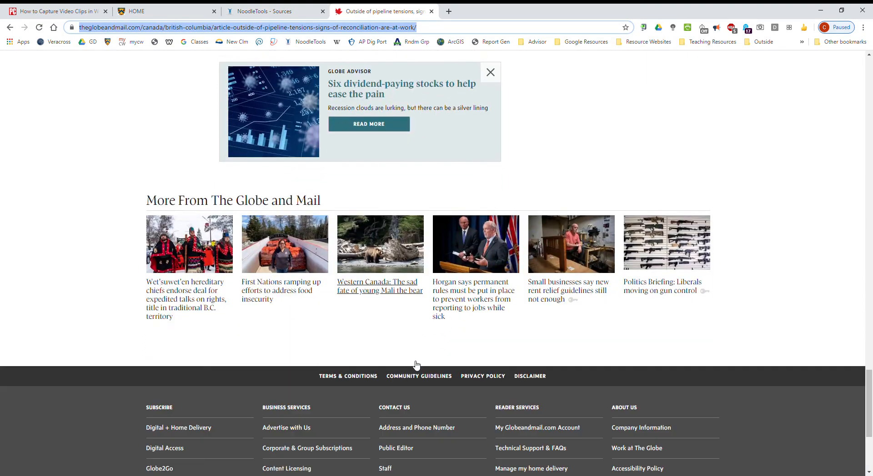
pyautogui.scroll(-4, 569, 304)
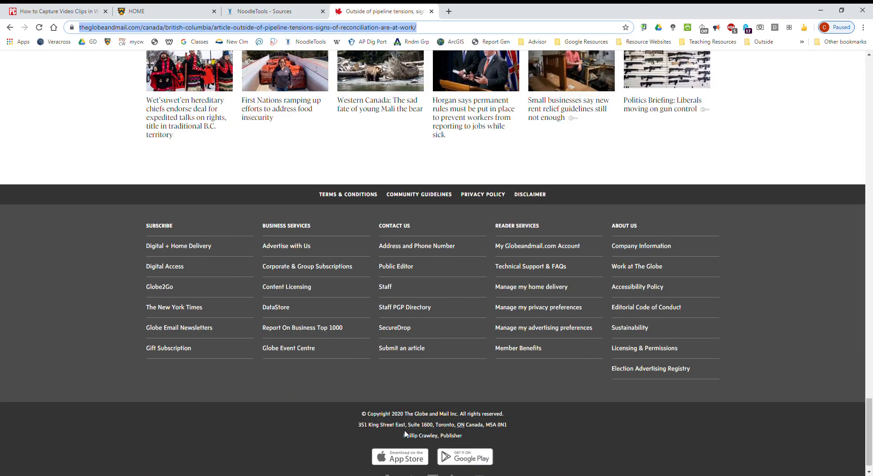
pyautogui.scroll(-1, 429, 438)
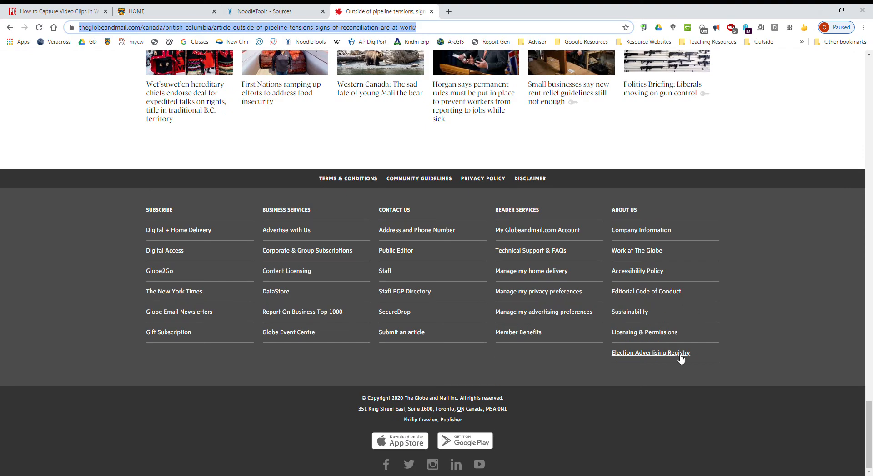
pyautogui.scroll(20, 442, 288)
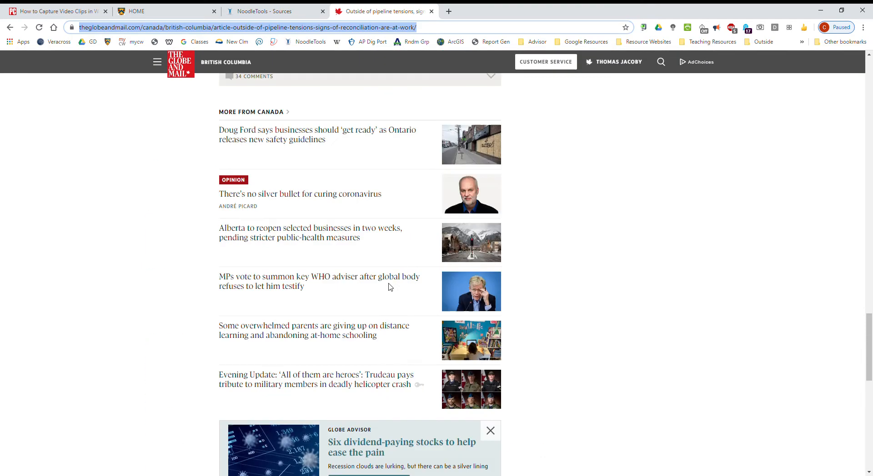
pyautogui.scroll(20, 394, 304)
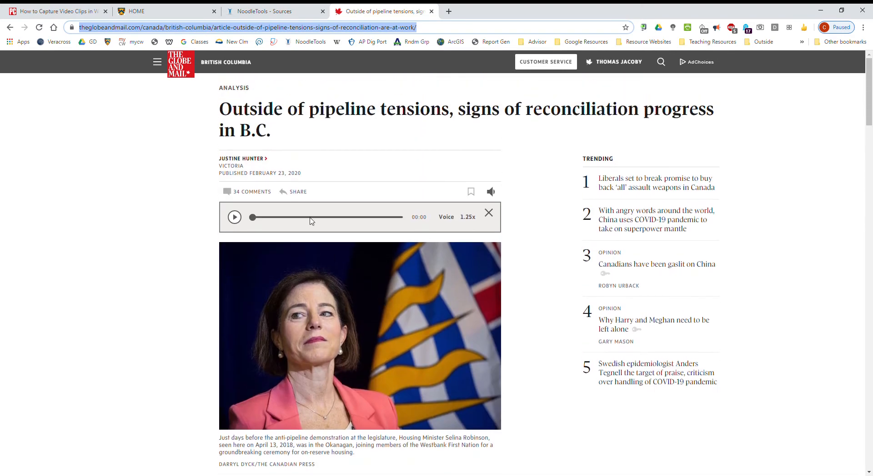
# - Enter the article author's first and last name from the Globe and Mail byline into the citation, leaving the middle name empty
pyautogui.click(282, 11)
pyautogui.scroll(-4, 257, 294)
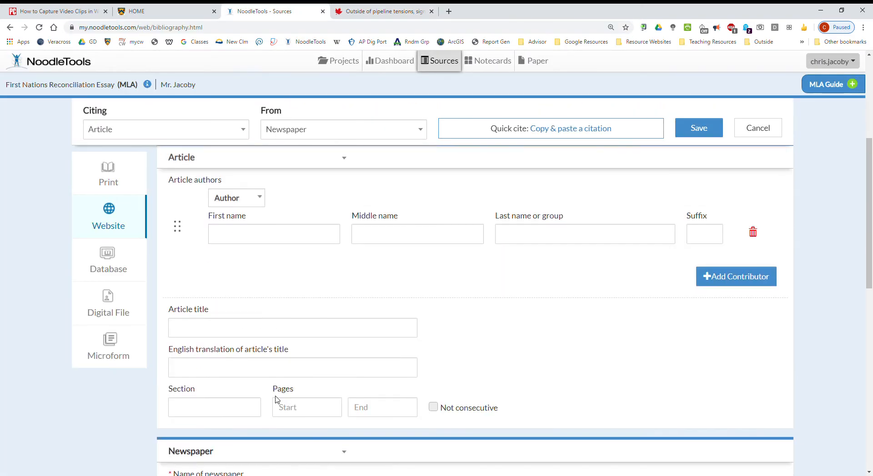
pyautogui.click(262, 287)
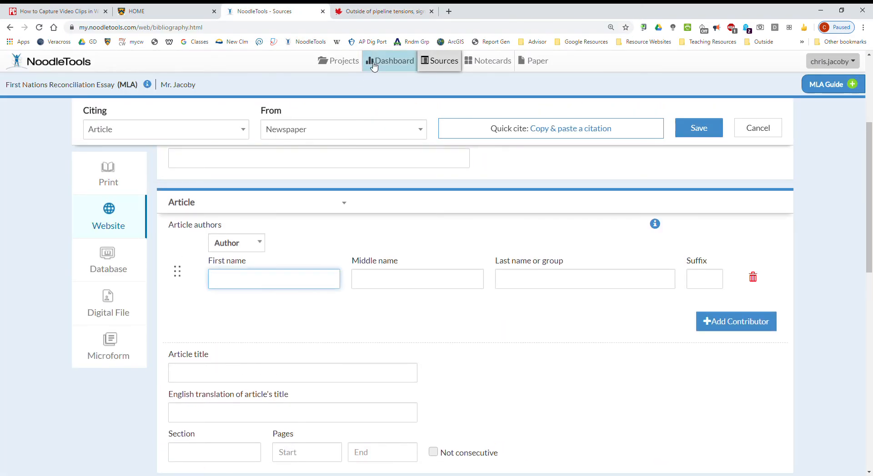
pyautogui.click(384, 14)
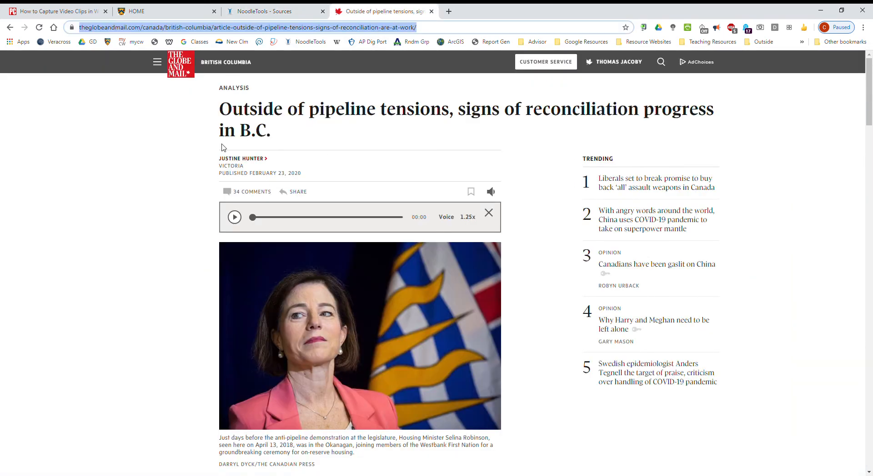
pyautogui.click(268, 10)
pyautogui.write('Justine')
pyautogui.press('Tab')
pyautogui.press('Tab')
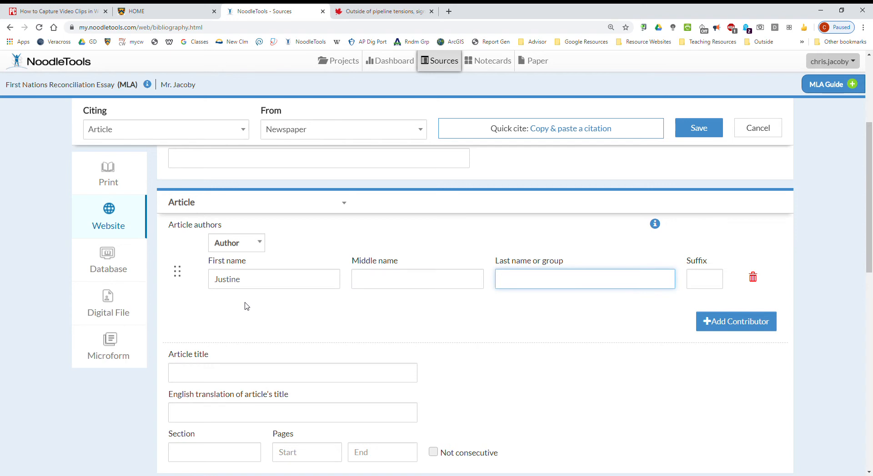
# - Copy the headline "Outside of pipeline tensions, signs of reconciliation progress in B.C." from the article into the citation's article title
pyautogui.click(253, 377)
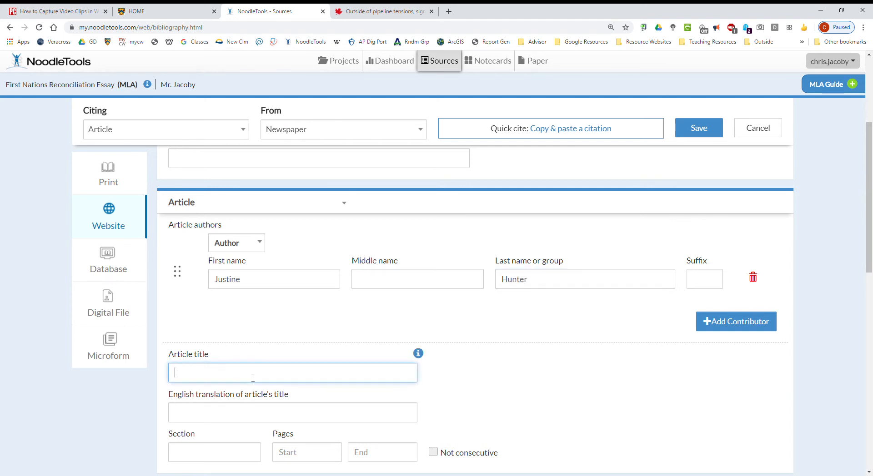
pyautogui.click(337, 7)
pyautogui.tripleClick(282, 134)
pyautogui.hotkey('ctrl', 'c')
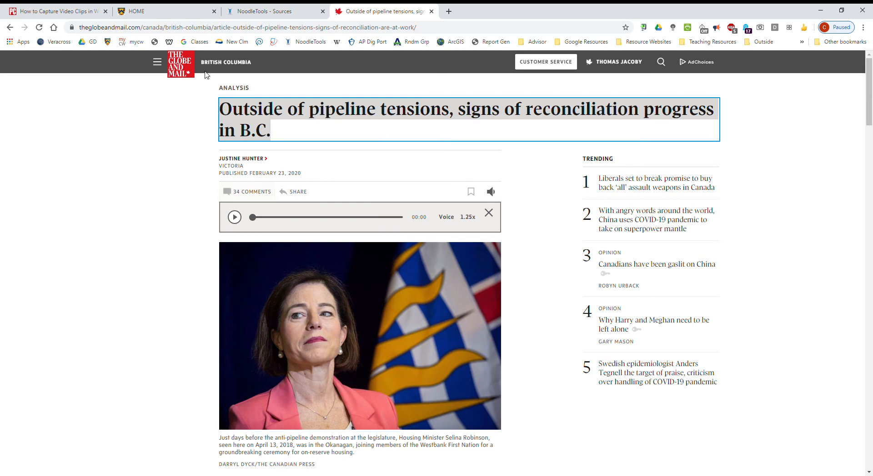
pyautogui.click(267, 11)
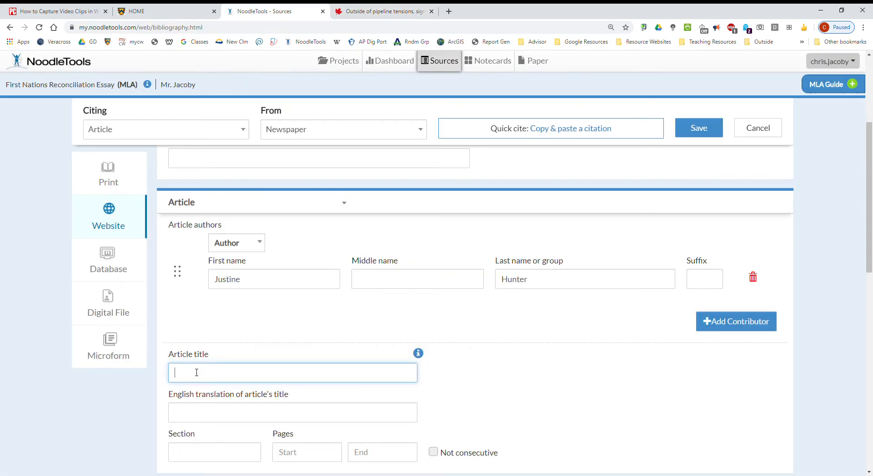
pyautogui.hotkey('ctrl', 'v')
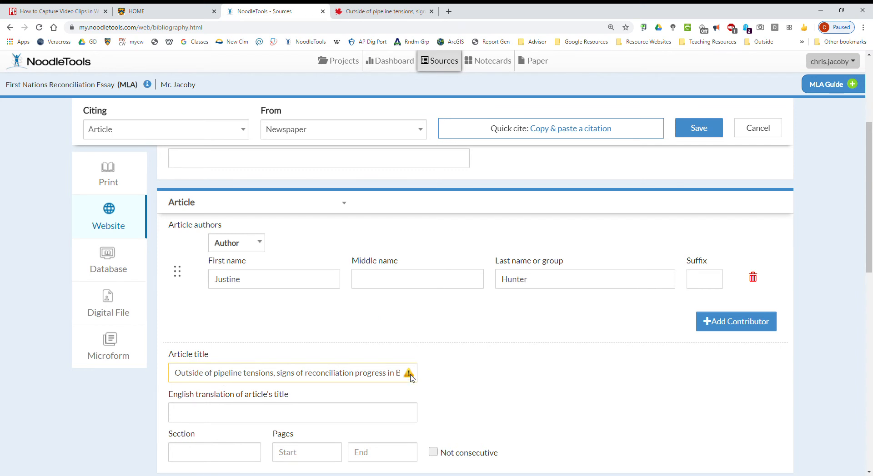
# - Capitalize the words Pipeline, Tensions, Signs, Reconciliation and Progress in the article title
pyautogui.click(381, 378)
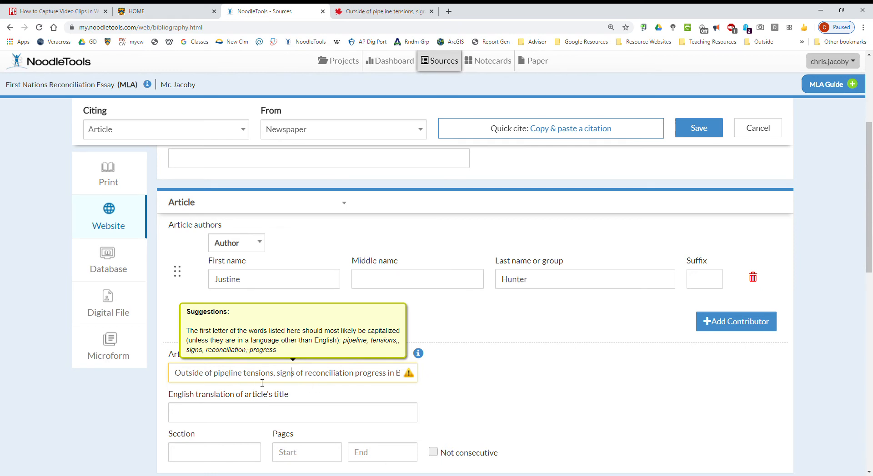
pyautogui.click(216, 376)
pyautogui.write('P')
pyautogui.press('Delete')
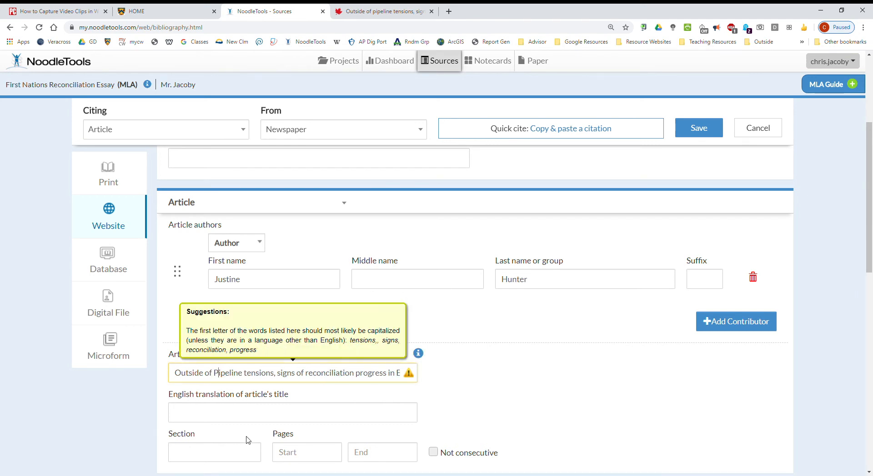
pyautogui.write('T')
pyautogui.press('Delete')
pyautogui.press('Right')
pyautogui.press('Right')
pyautogui.press('Right')
pyautogui.write('S')
pyautogui.press('Delete')
pyautogui.press('Right')
pyautogui.write('R')
pyautogui.press('Delete')
pyautogui.press('Right')
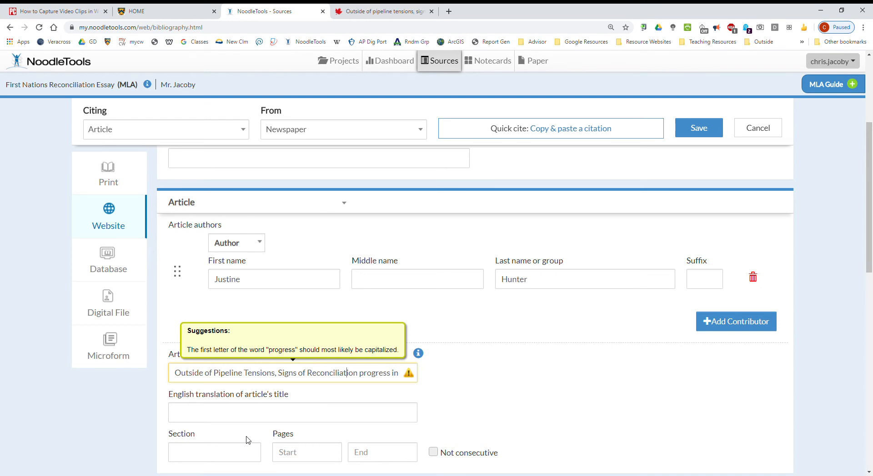
pyautogui.press('Delete')
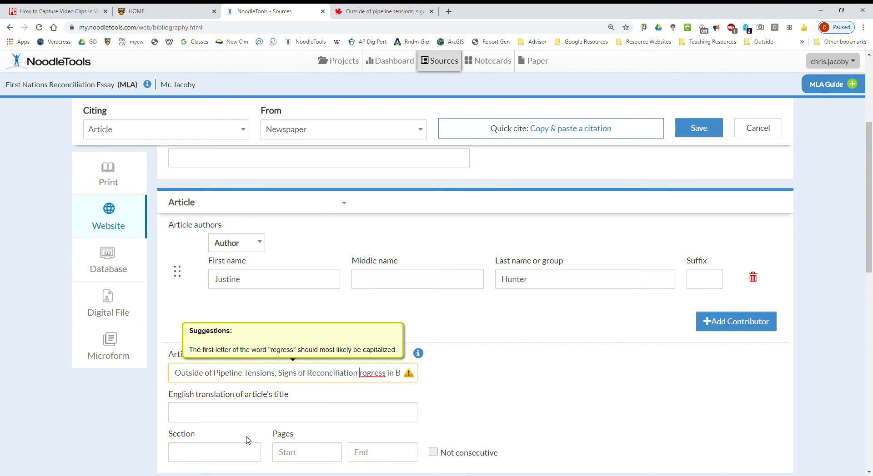
pyautogui.write('P')
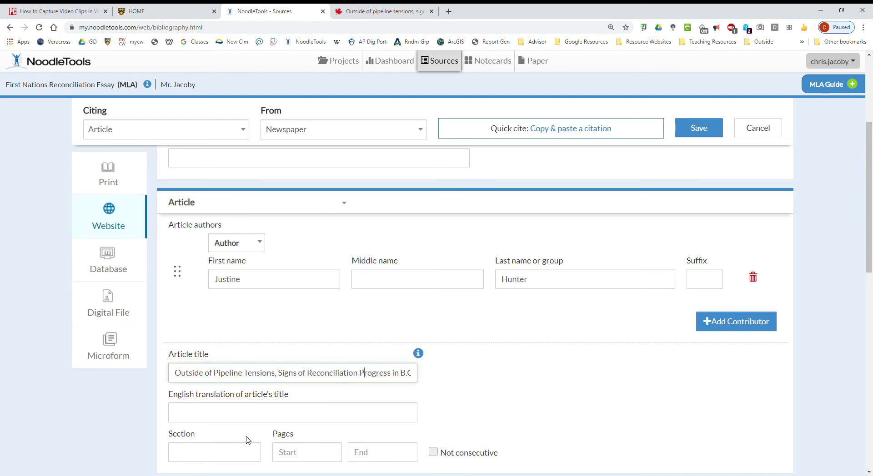
pyautogui.click(518, 357)
# - Enter Globe and Mail as the name of the newspaper
pyautogui.scroll(-2, 456, 360)
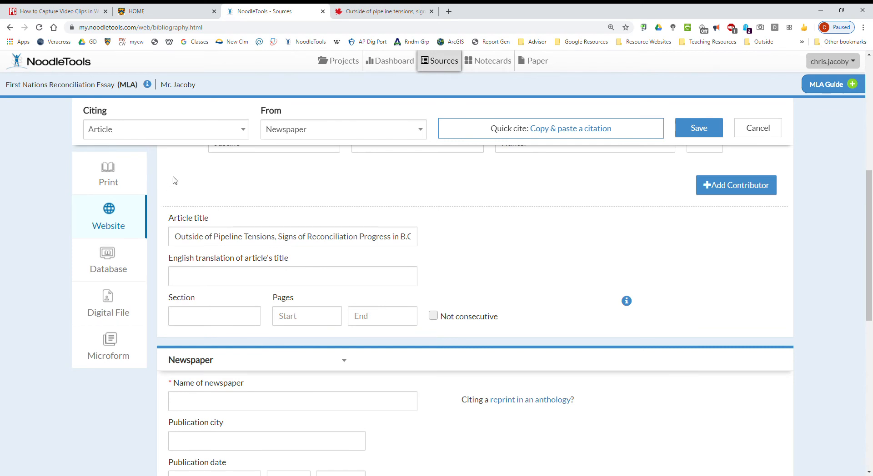
pyautogui.scroll(5, 481, 273)
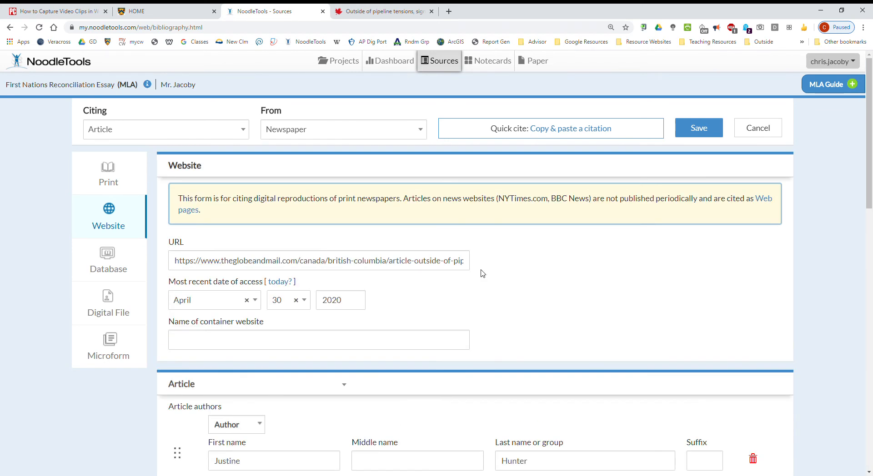
pyautogui.scroll(-6, 316, 333)
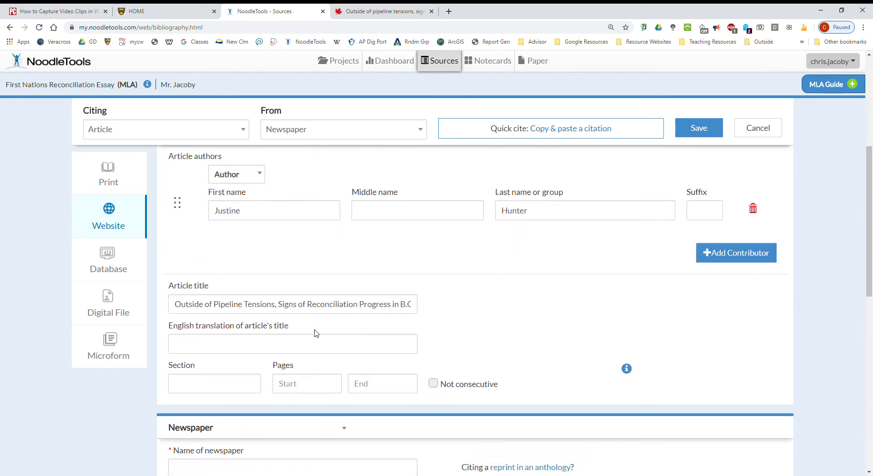
pyautogui.scroll(-2, 334, 277)
pyautogui.click(273, 314)
pyautogui.write('Go')
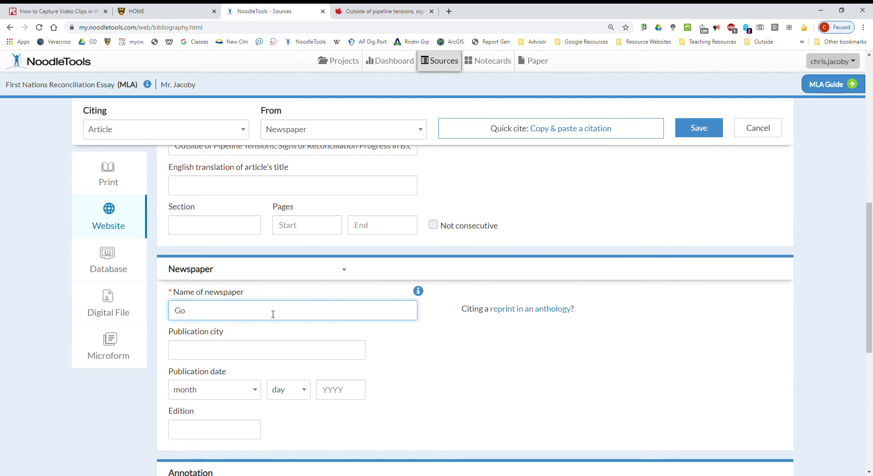
pyautogui.write('obe and Mail')
# - Look up the dateline in the article and enter Victoria as the publication city
pyautogui.click(384, 11)
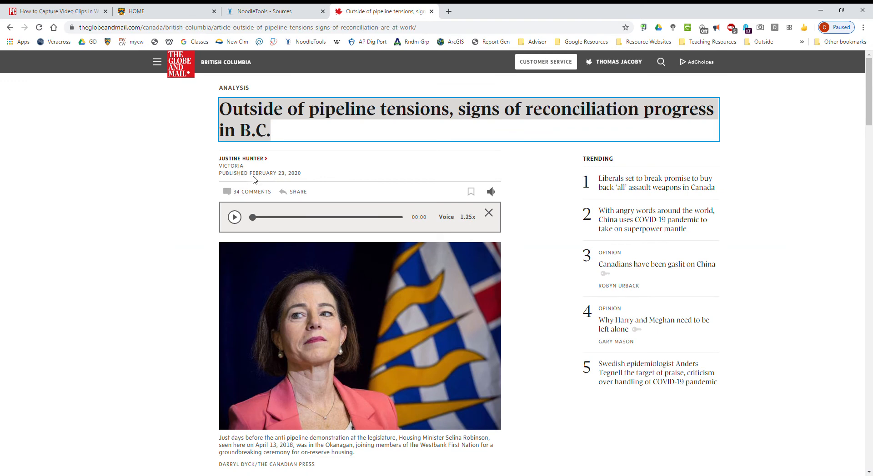
pyautogui.click(272, 11)
pyautogui.click(253, 354)
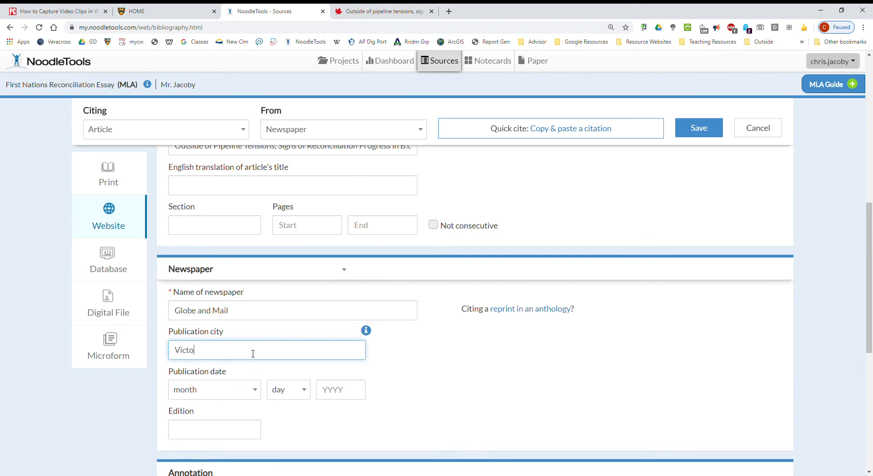
pyautogui.press('Tab')
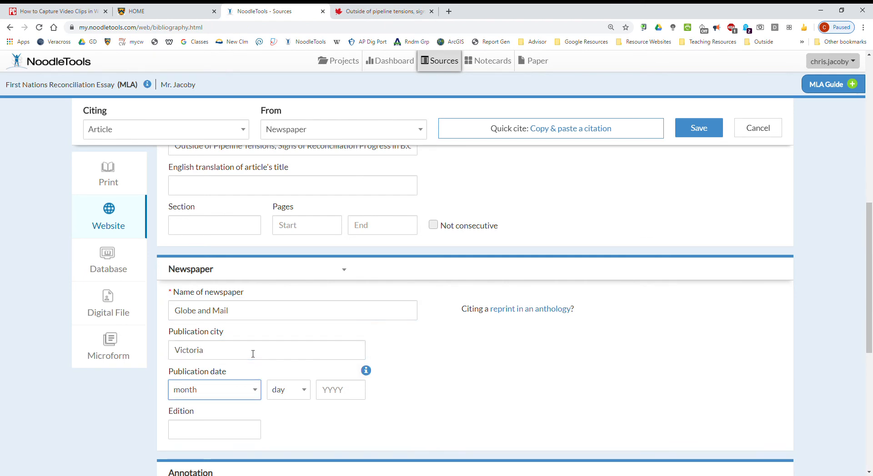
# - Set the newspaper's publication date to February 23, 2020, checking the year against the article
pyautogui.click(251, 390)
pyautogui.click(214, 264)
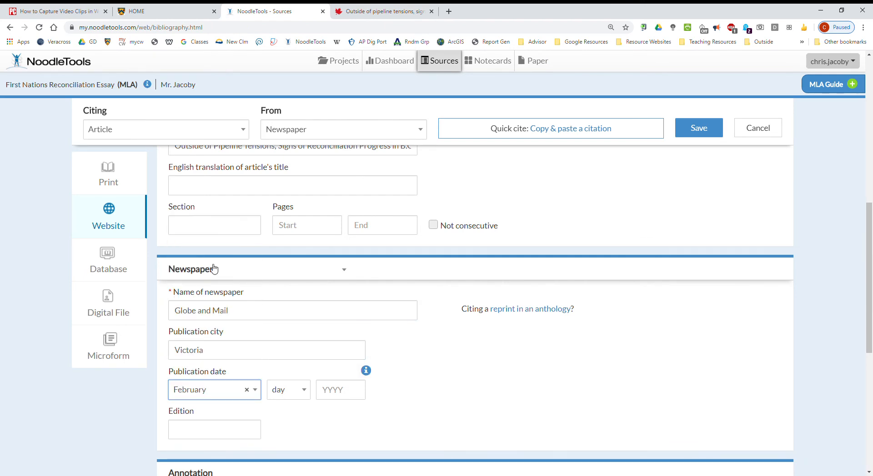
pyautogui.click(287, 390)
pyautogui.moveTo(305, 270); pyautogui.dragTo(306, 341)
pyautogui.click(277, 367)
pyautogui.click(332, 394)
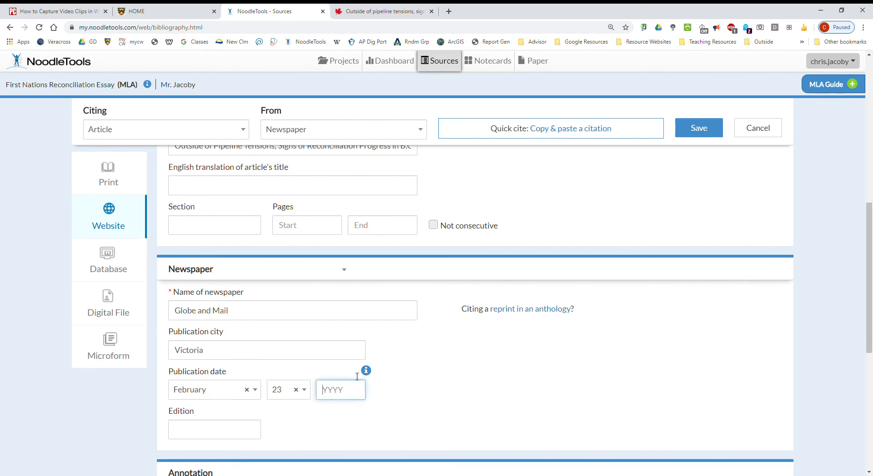
pyautogui.click(369, 19)
pyautogui.click(277, 11)
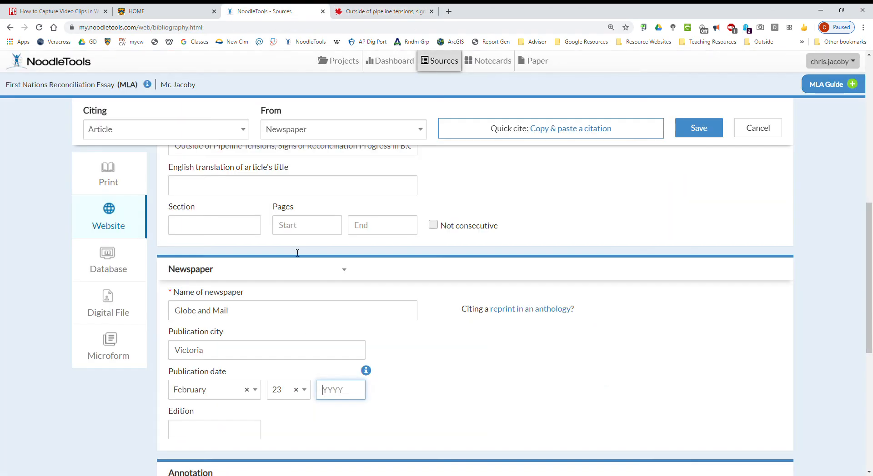
pyautogui.write('2020')
# - Save the newspaper citation with the annotation left blank, and look over the source list's print and export options
pyautogui.scroll(-3, 296, 358)
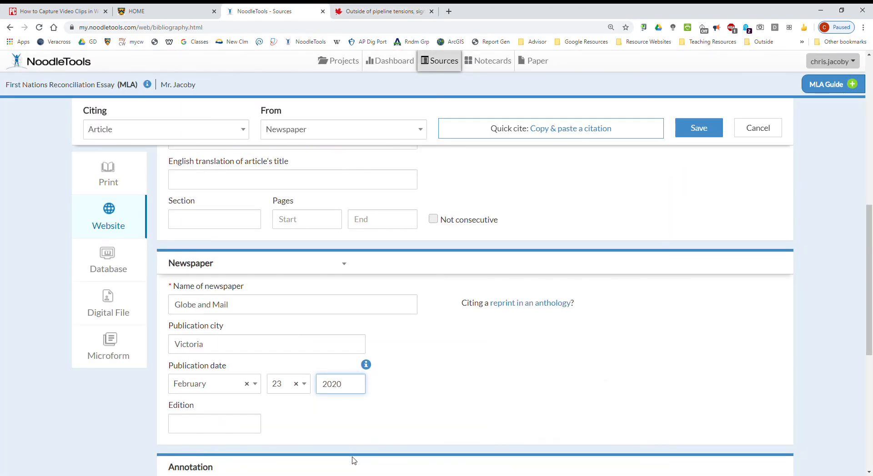
pyautogui.scroll(-4, 296, 358)
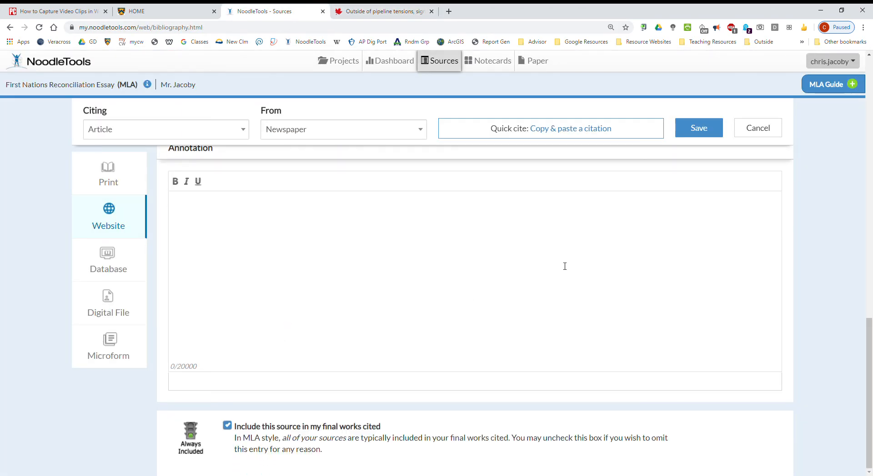
pyautogui.scroll(5, 573, 300)
pyautogui.click(711, 132)
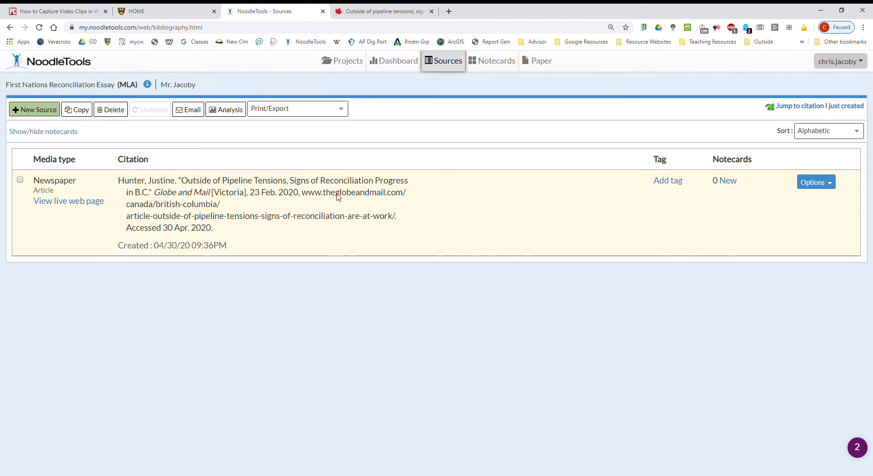
pyautogui.click(286, 113)
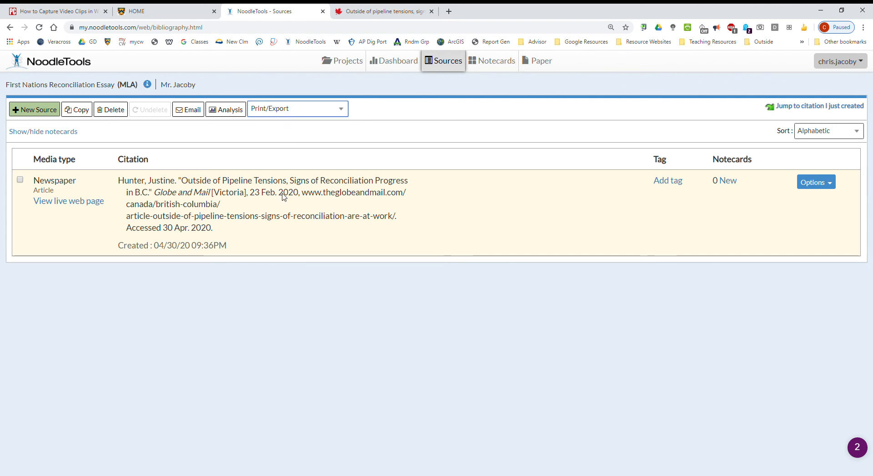
pyautogui.click(493, 193)
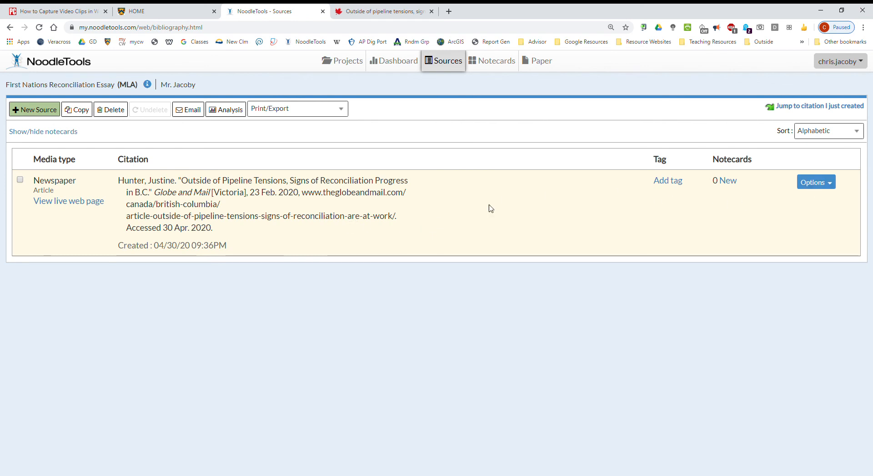
# - Open the in-text reference guide for the Globe and Mail citation and examine its parenthetical example and page number option
pyautogui.click(825, 183)
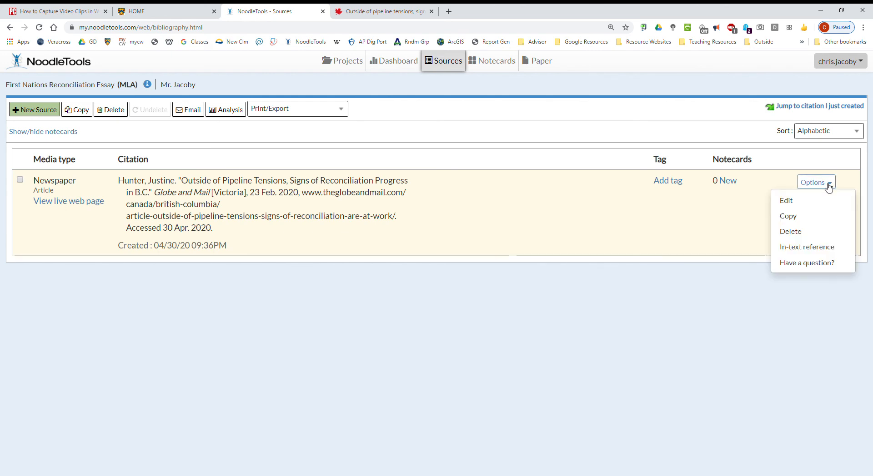
pyautogui.click(821, 246)
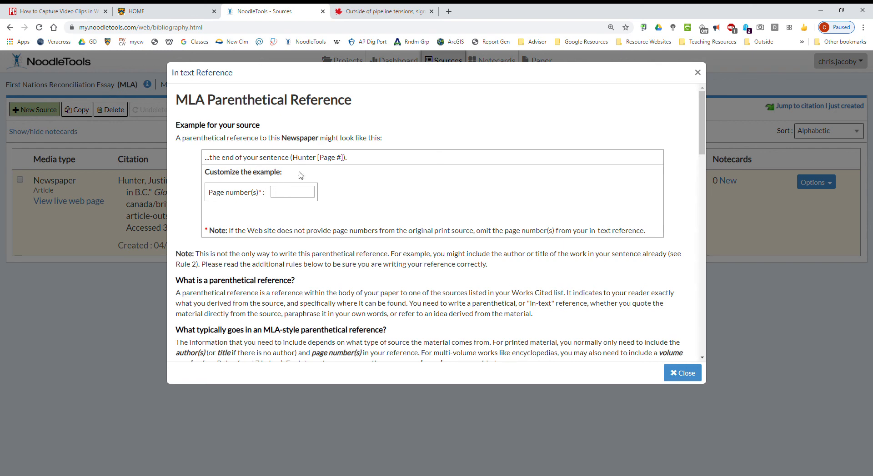
pyautogui.moveTo(291, 159); pyautogui.dragTo(319, 163)
pyautogui.click(346, 162)
pyautogui.doubleClick(348, 162)
pyautogui.click(283, 200)
# - Check the Globe and Mail article for page numbers, and close the in-text reference guide
pyautogui.click(365, 12)
pyautogui.scroll(-6, 362, 331)
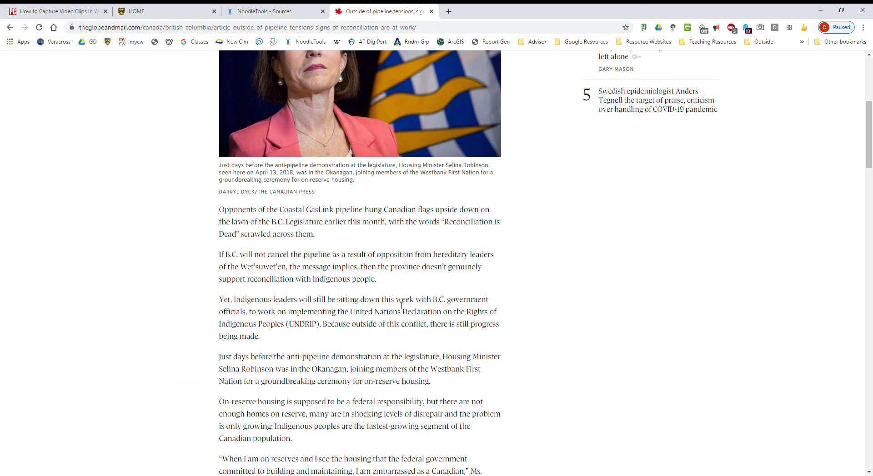
pyautogui.click(270, 11)
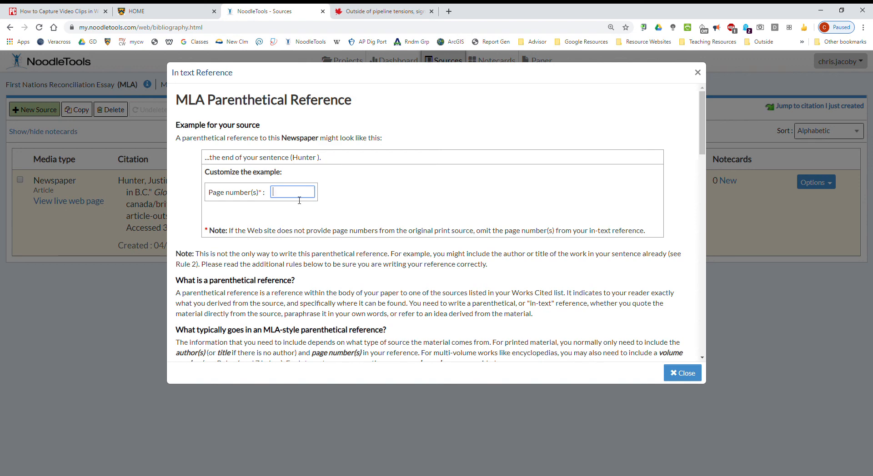
pyautogui.click(682, 375)
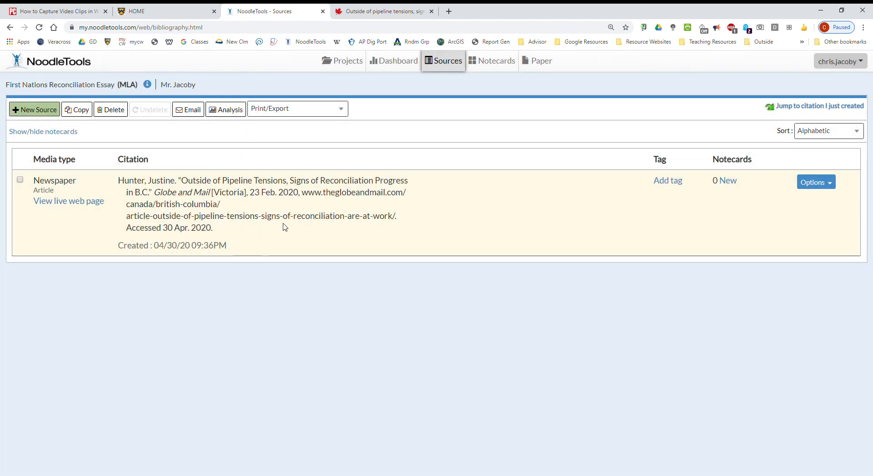